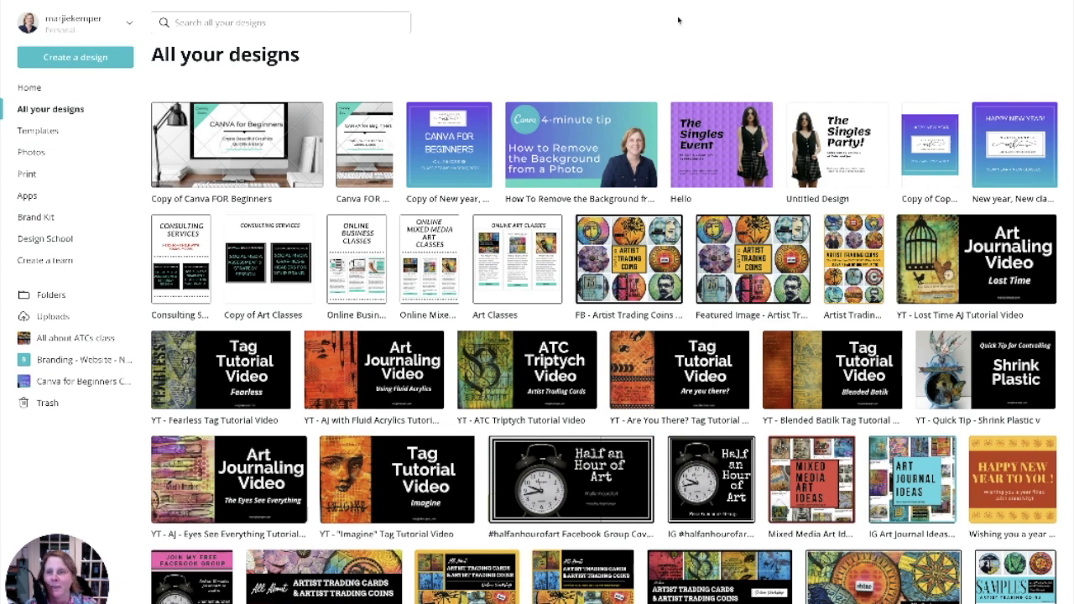
# Create a Facebook Post design and apply the blue paint-splatter "National Tell a Joke Day" template.
pyautogui.click(68, 59)
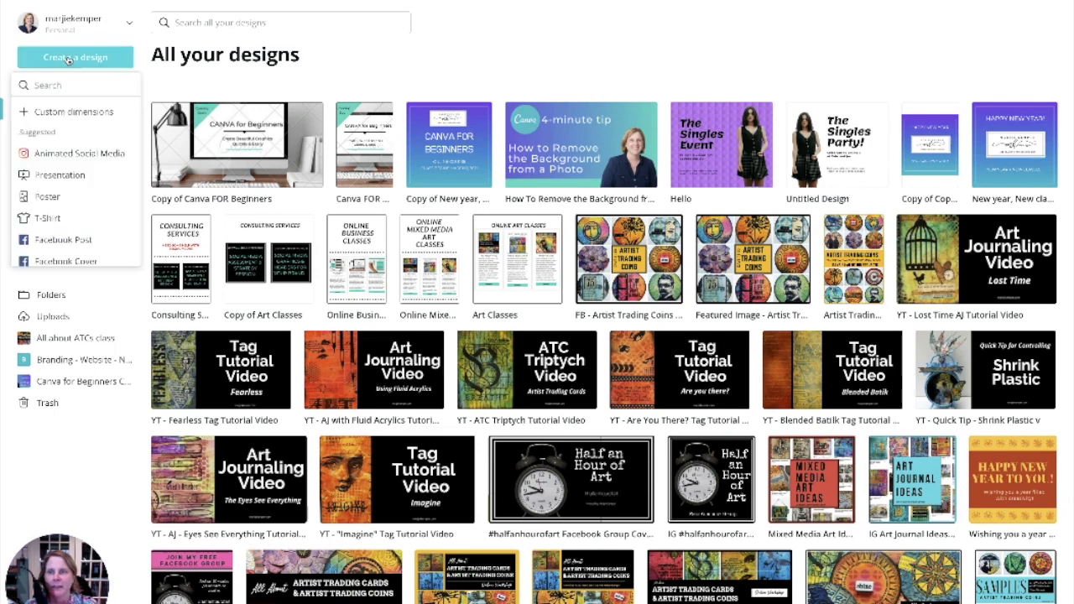
pyautogui.click(79, 242)
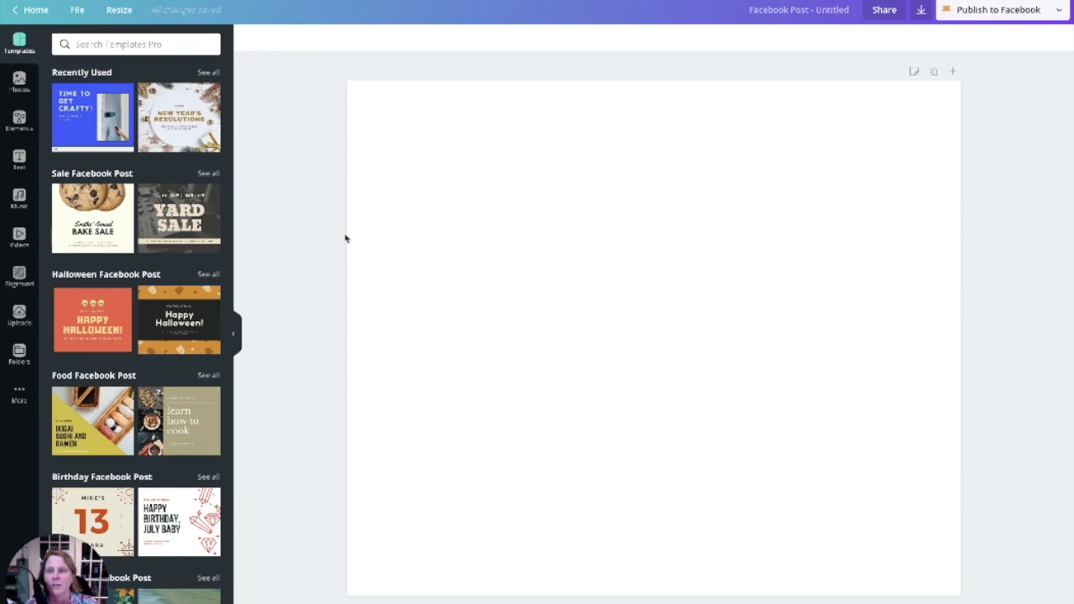
pyautogui.moveTo(227, 86); pyautogui.dragTo(211, 603)
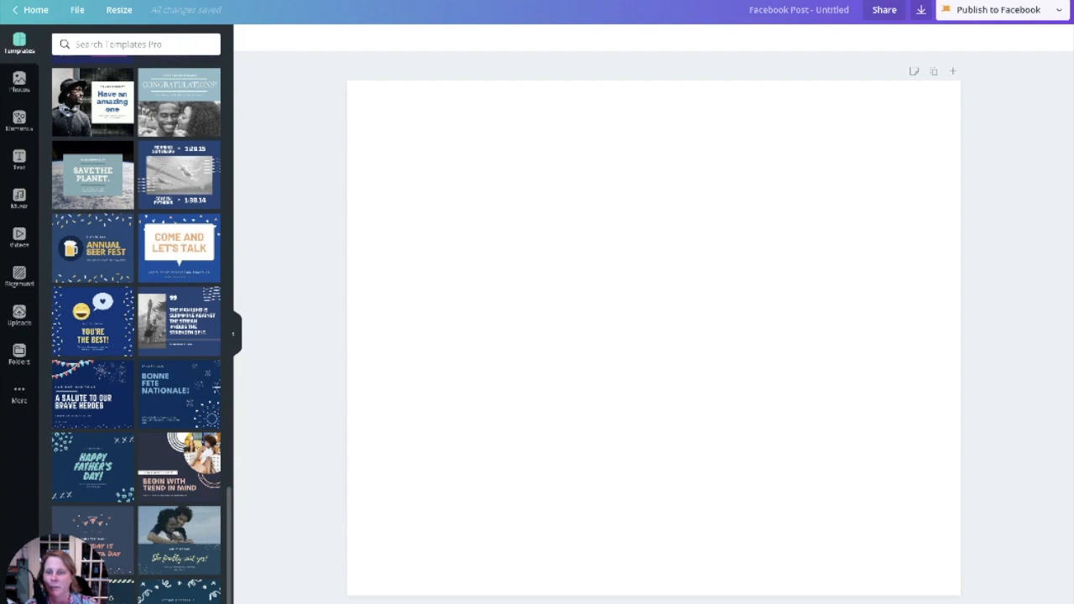
pyautogui.scroll(4, 136, 336)
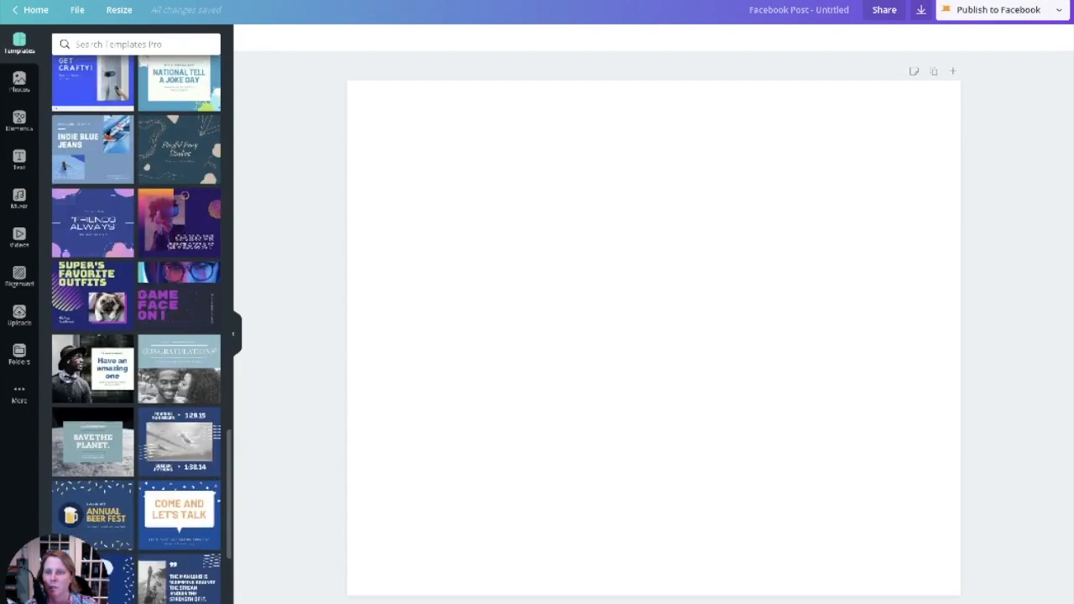
pyautogui.scroll(3, 200, 295)
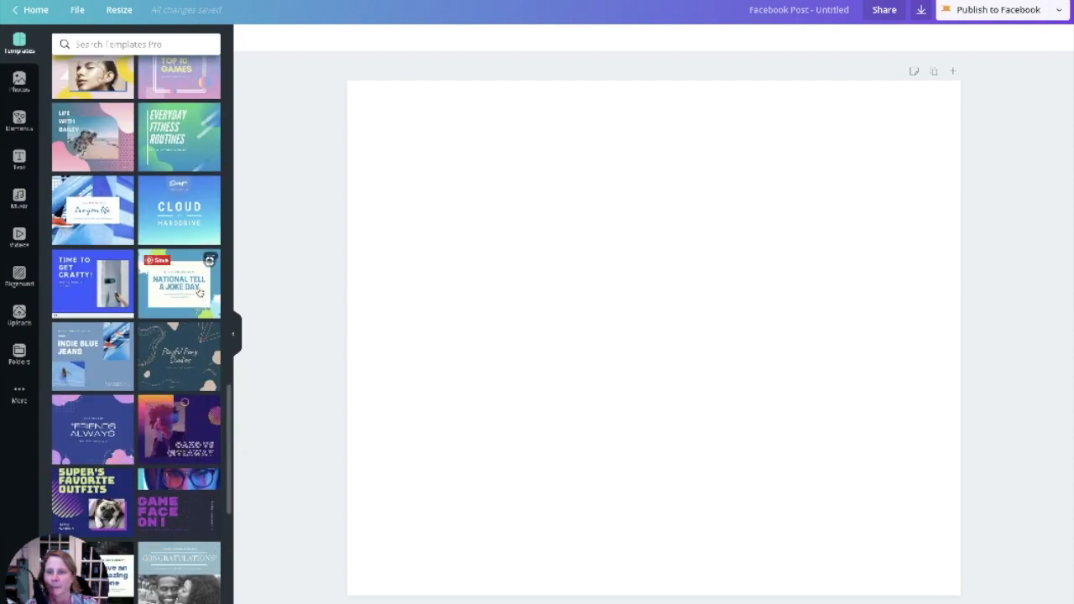
pyautogui.click(198, 302)
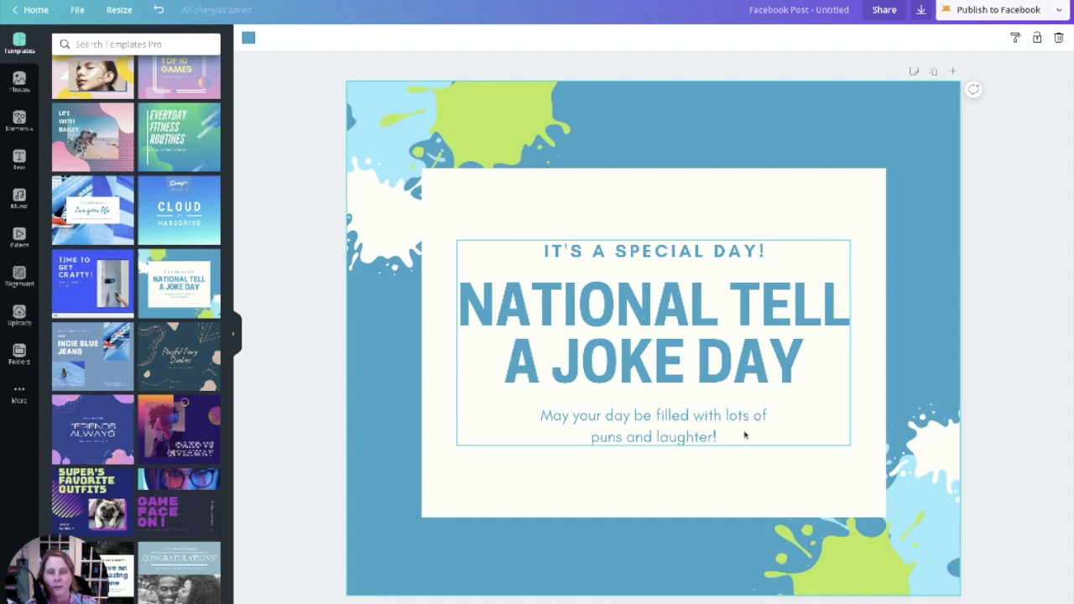
# Replace the main heading with "CANVA FOR BEGINNERS".
pyautogui.click(579, 316)
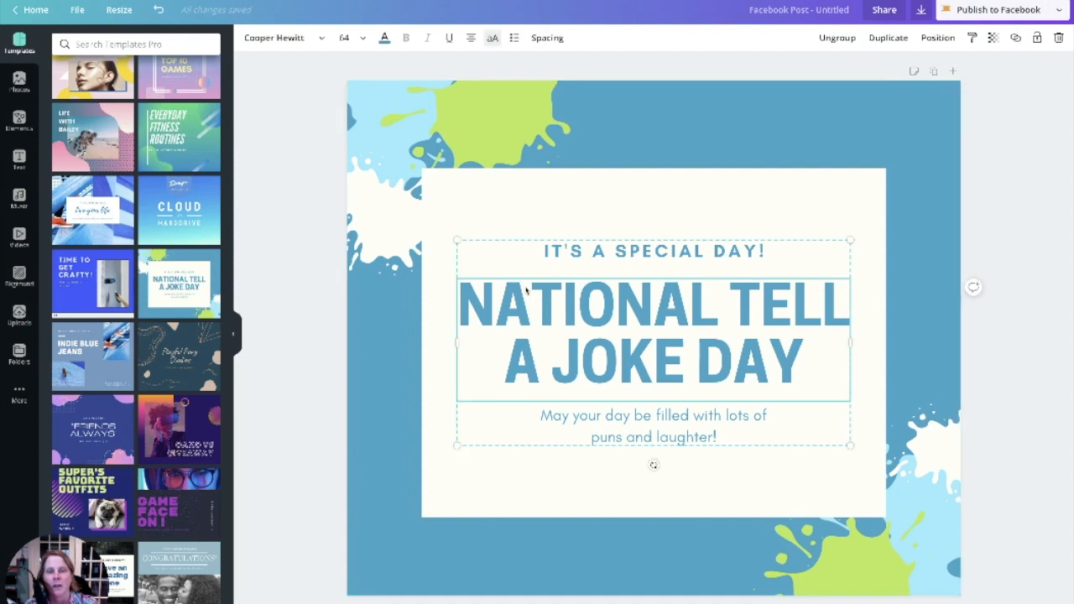
pyautogui.click(544, 255)
pyautogui.click(583, 299)
pyautogui.click(580, 300)
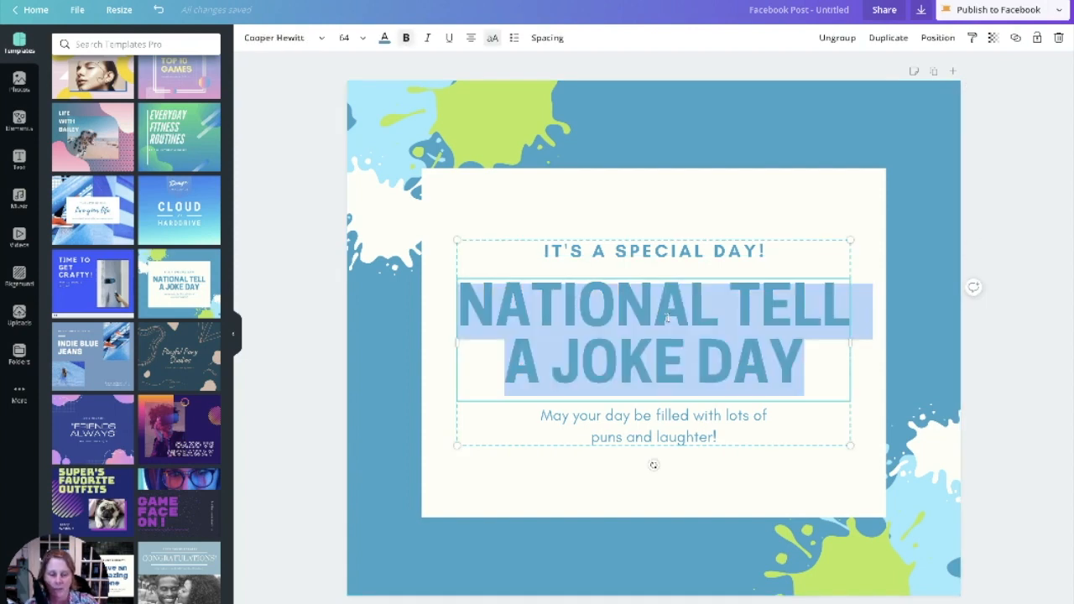
pyautogui.write('CANVA FOR ')
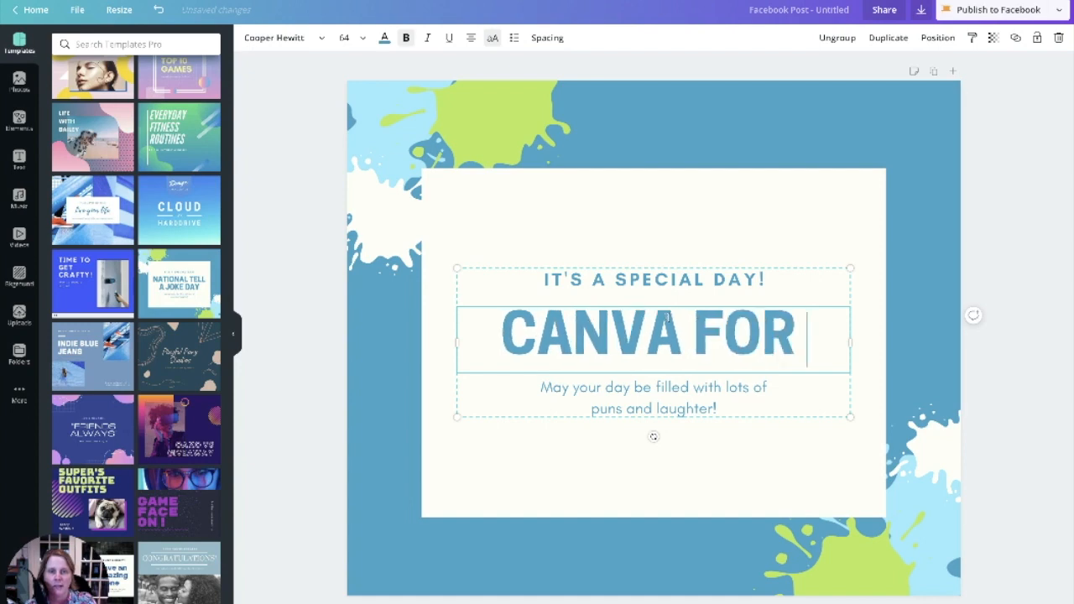
pyautogui.write('BEGINNERS')
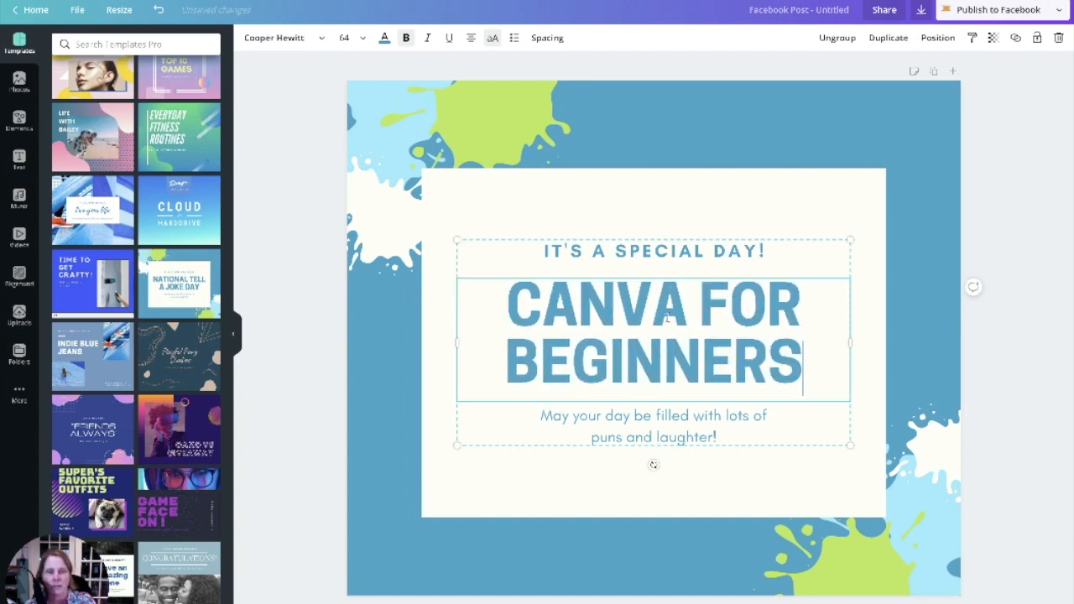
# Change the small line above the heading to "COMING SOON".
pyautogui.click(695, 251)
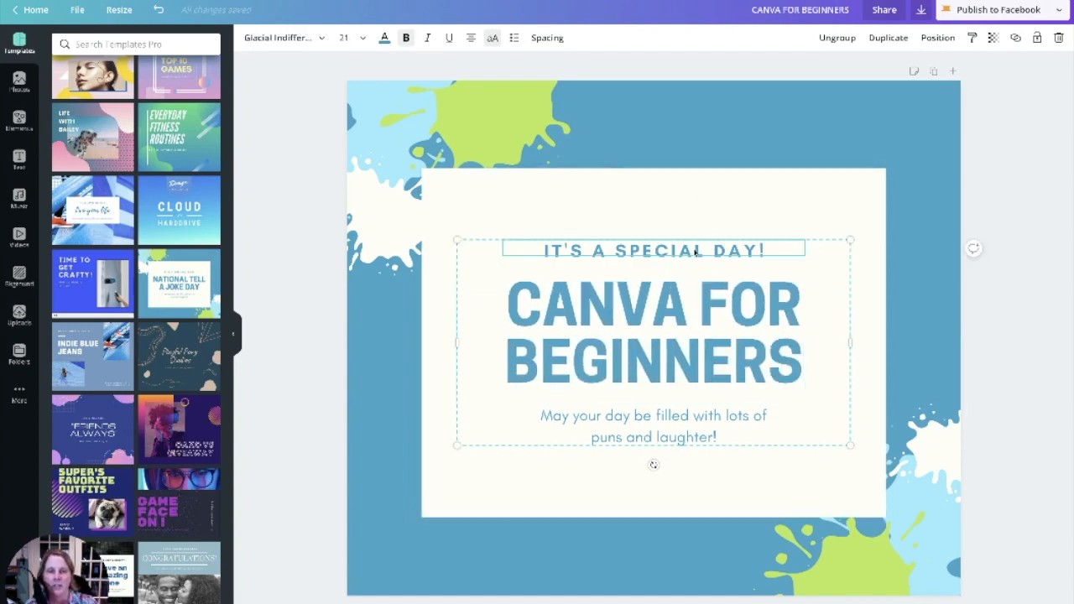
pyautogui.moveTo(767, 250); pyautogui.dragTo(543, 251)
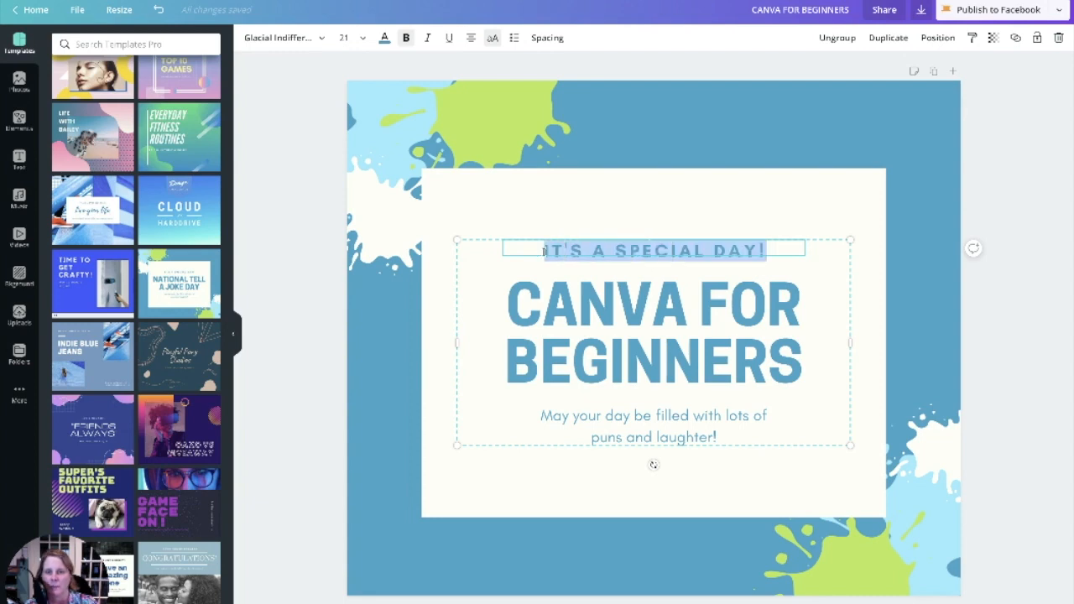
pyautogui.write('COMING SOON')
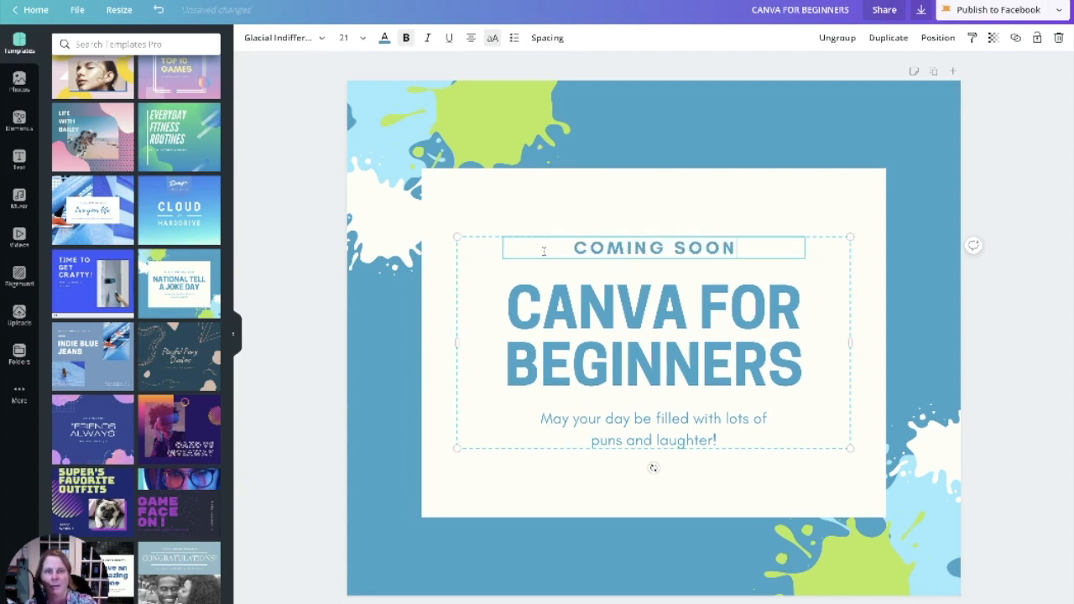
# Clear the puns-and-laughter sentence beneath the heading.
pyautogui.click(602, 429)
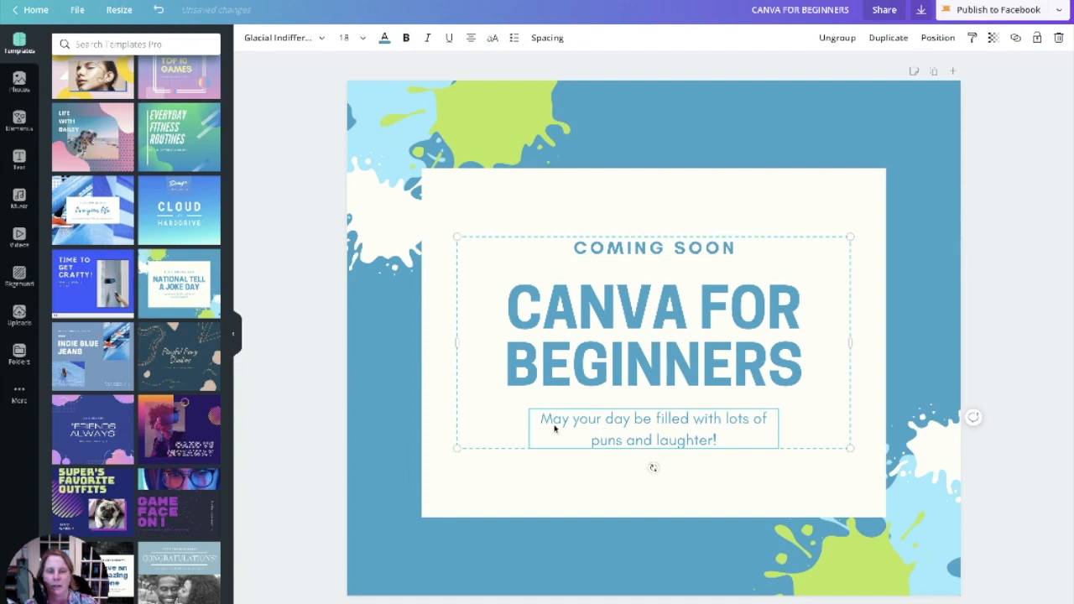
pyautogui.moveTo(726, 440); pyautogui.dragTo(542, 417)
pyautogui.press('BackSpace')
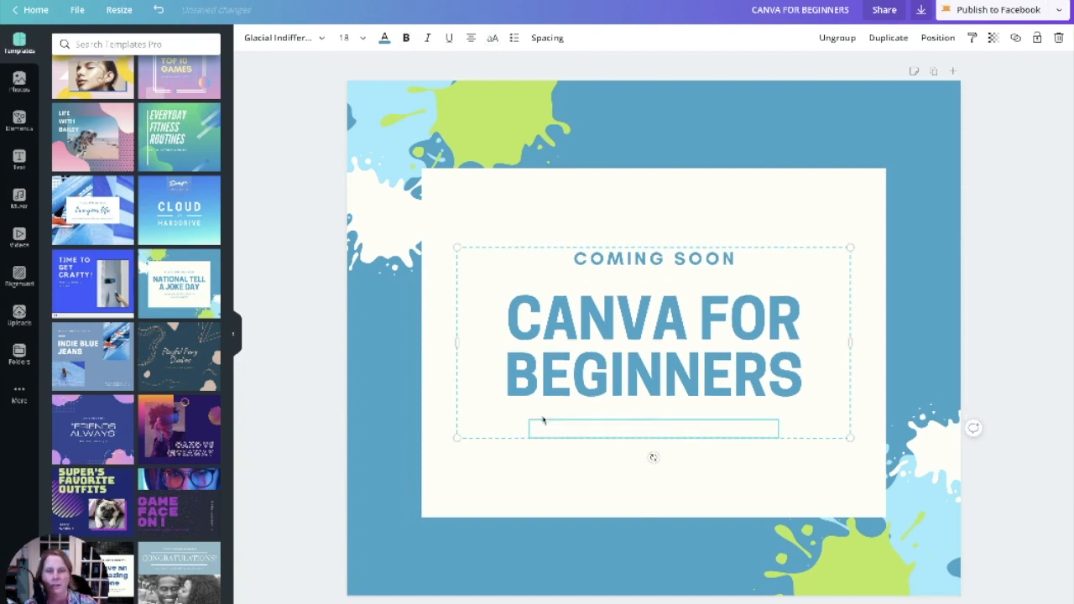
pyautogui.click(610, 473)
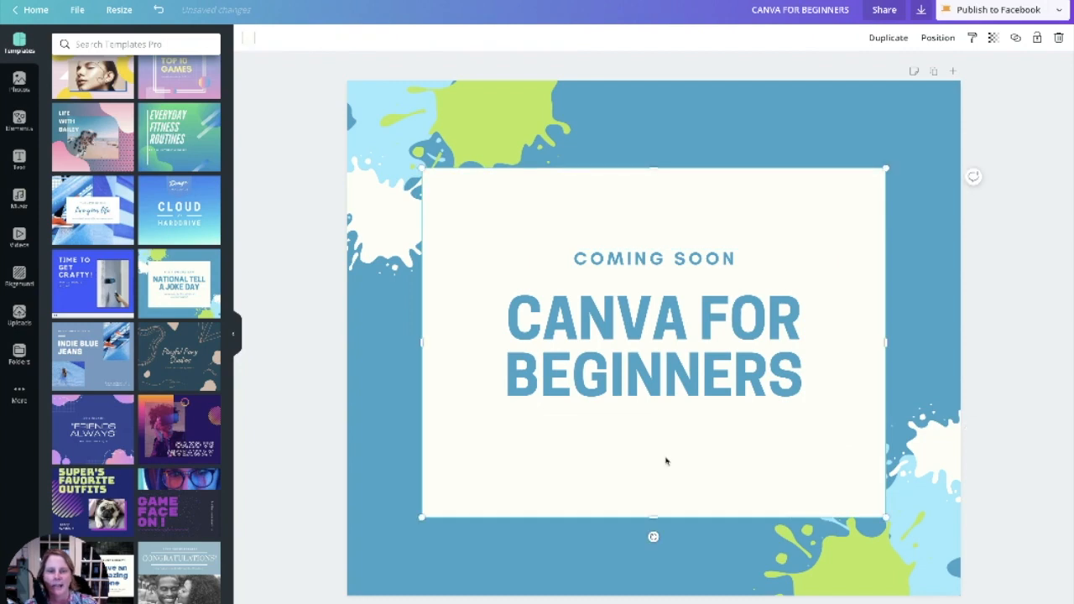
# Duplicate the text group, position the copy higher on the cream panel and clear the copy's heading text.
pyautogui.click(668, 263)
pyautogui.click(889, 38)
pyautogui.moveTo(697, 352); pyautogui.dragTo(657, 239)
pyautogui.moveTo(503, 214); pyautogui.dragTo(802, 286)
pyautogui.write('COMING SOON')
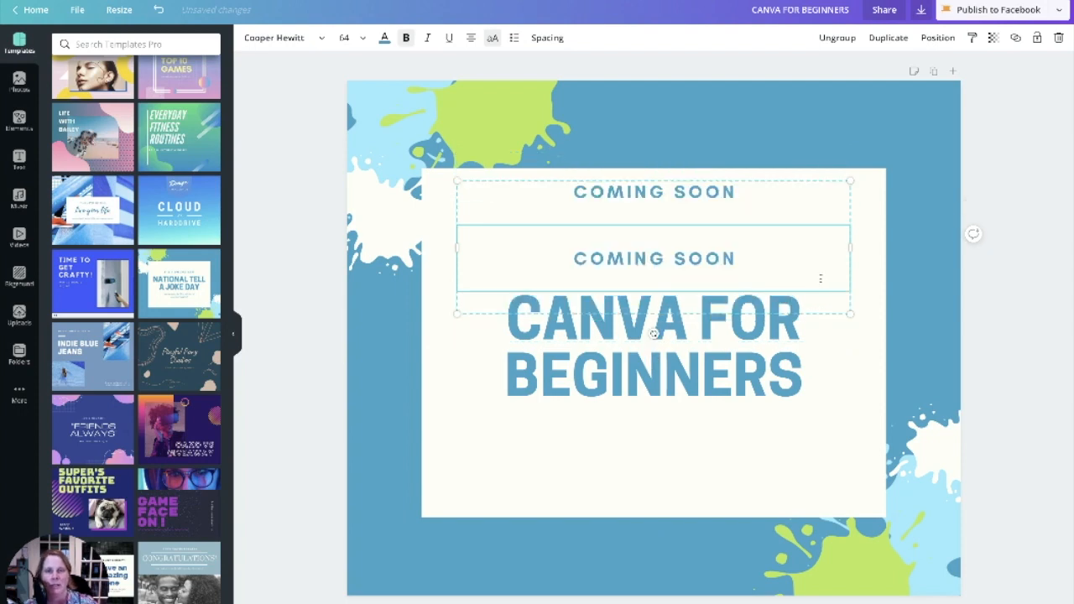
# Place the copied small line below the heading and change it to the website address at font size 12.
pyautogui.moveTo(673, 212); pyautogui.dragTo(662, 461)
pyautogui.moveTo(741, 459); pyautogui.dragTo(567, 458)
pyautogui.write('MARJIEKEMPER.COM')
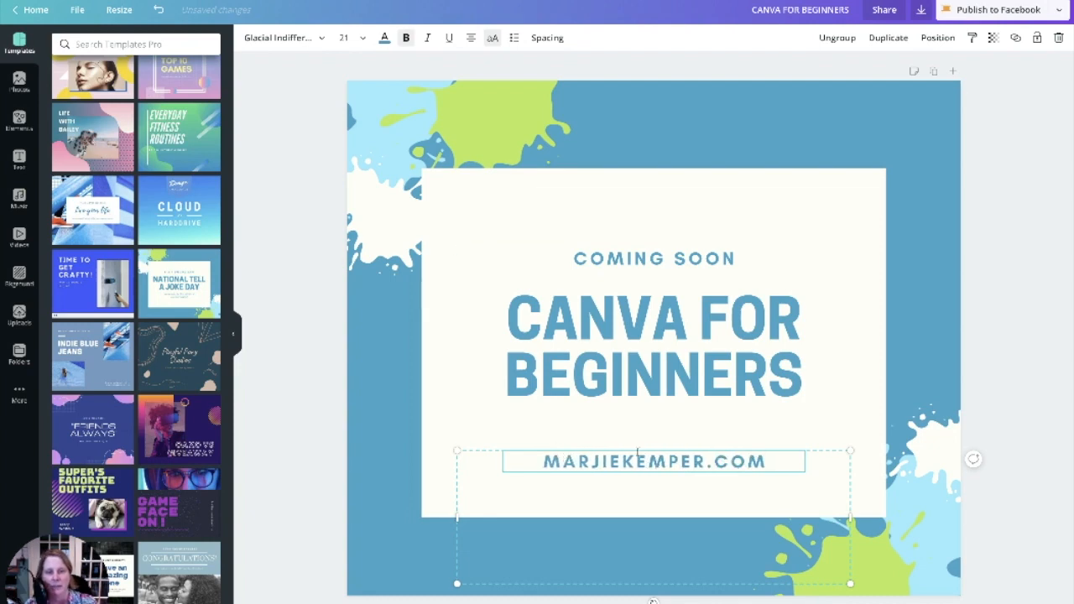
pyautogui.click(362, 38)
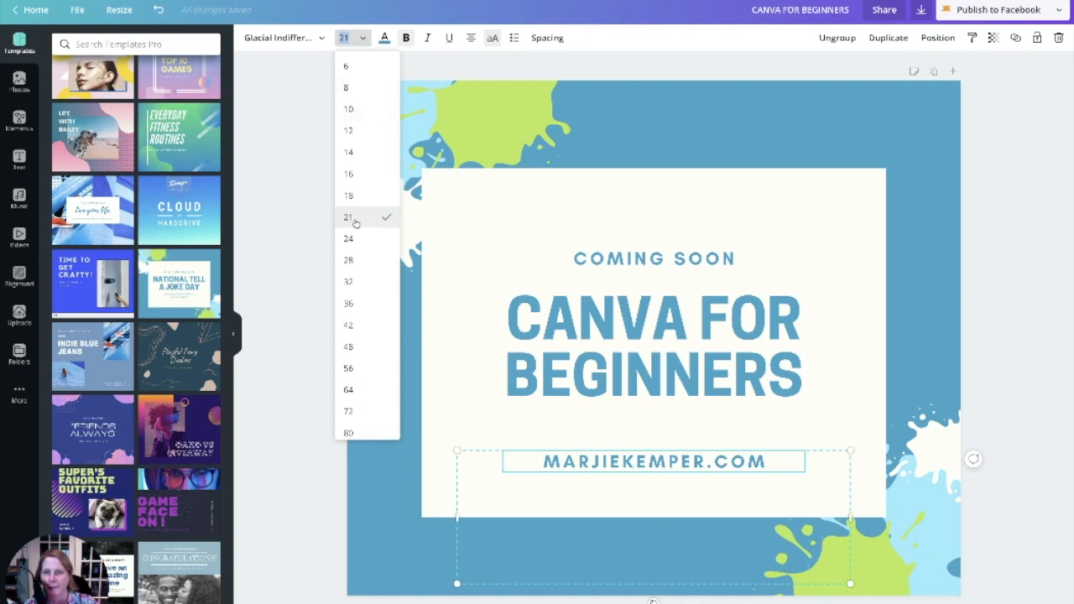
pyautogui.click(362, 129)
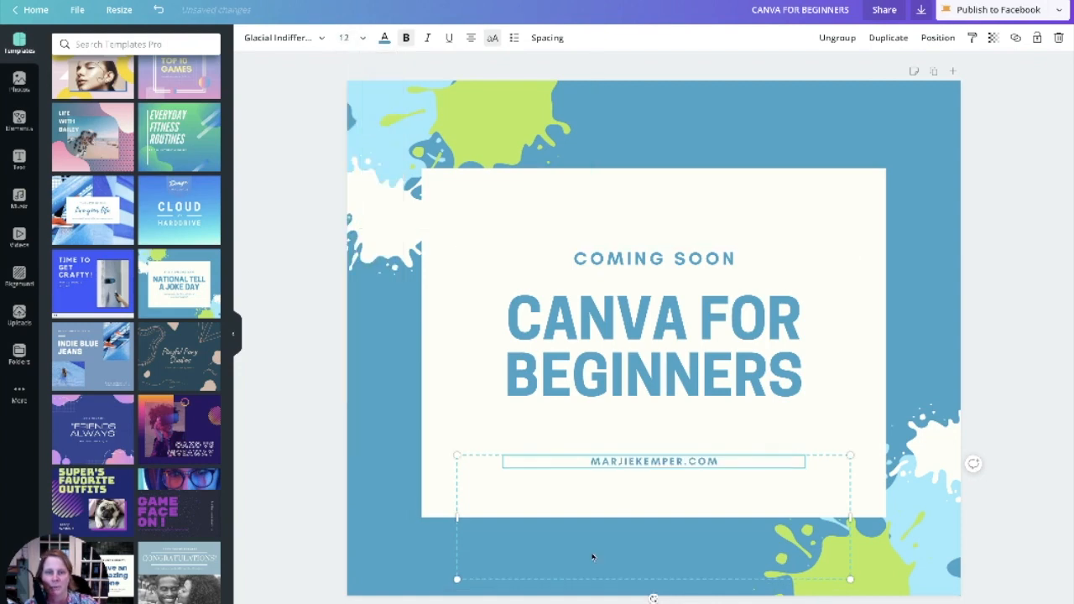
# Nudge the original heading text group slightly down on the cream panel, keeping the panel in its original place.
pyautogui.moveTo(648, 466)
pyautogui.mouseDown()
pyautogui.moveTo(652, 474)
pyautogui.moveTo(660, 461)
pyautogui.mouseUp()
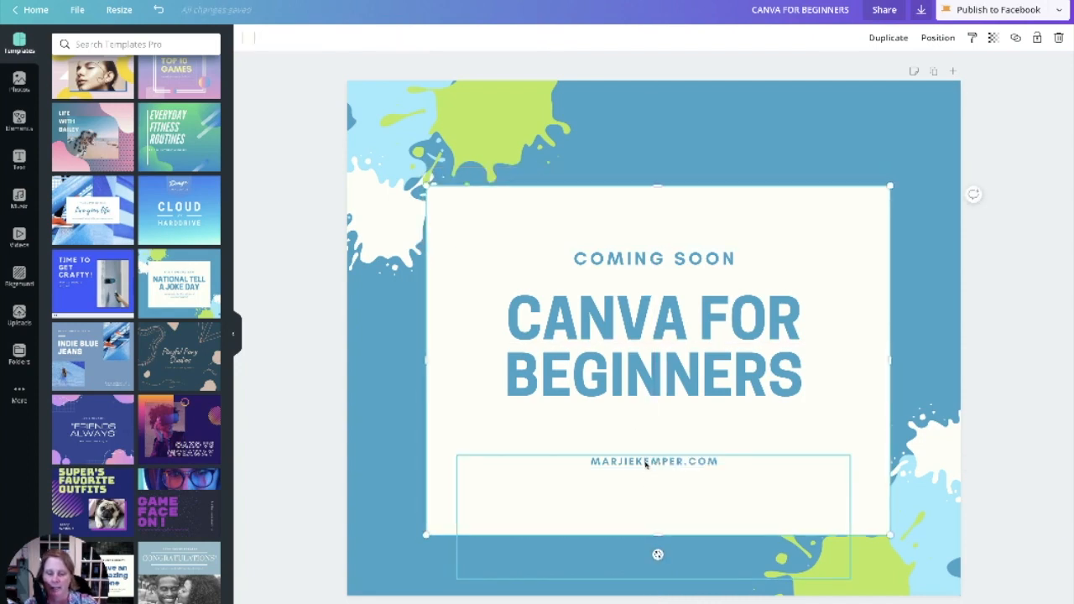
pyautogui.hotkey('ctrl', 'z')
pyautogui.click(662, 466)
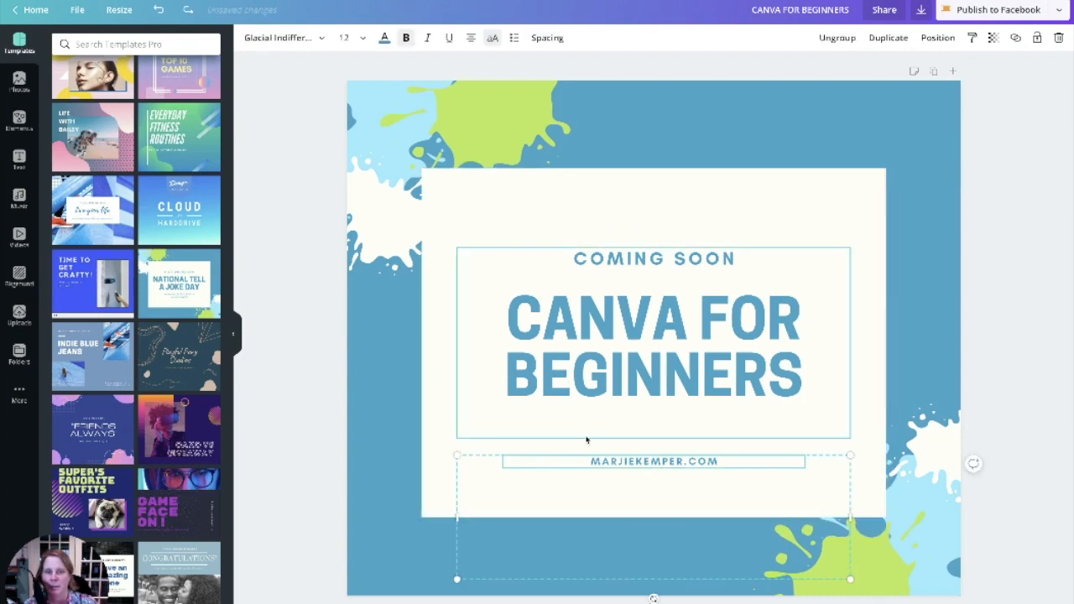
pyautogui.click(468, 250)
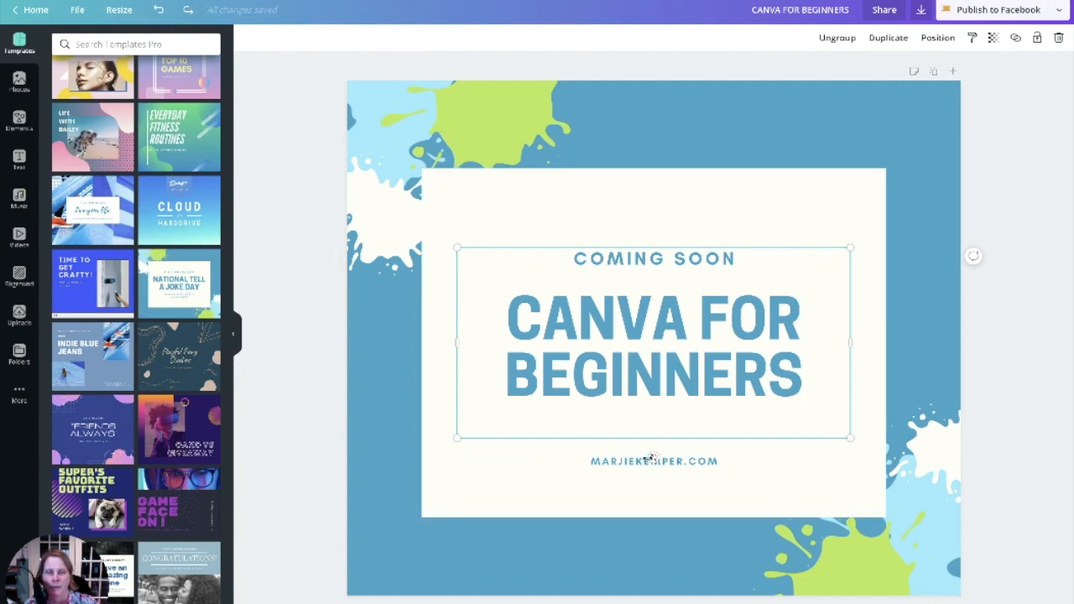
pyautogui.click(684, 336)
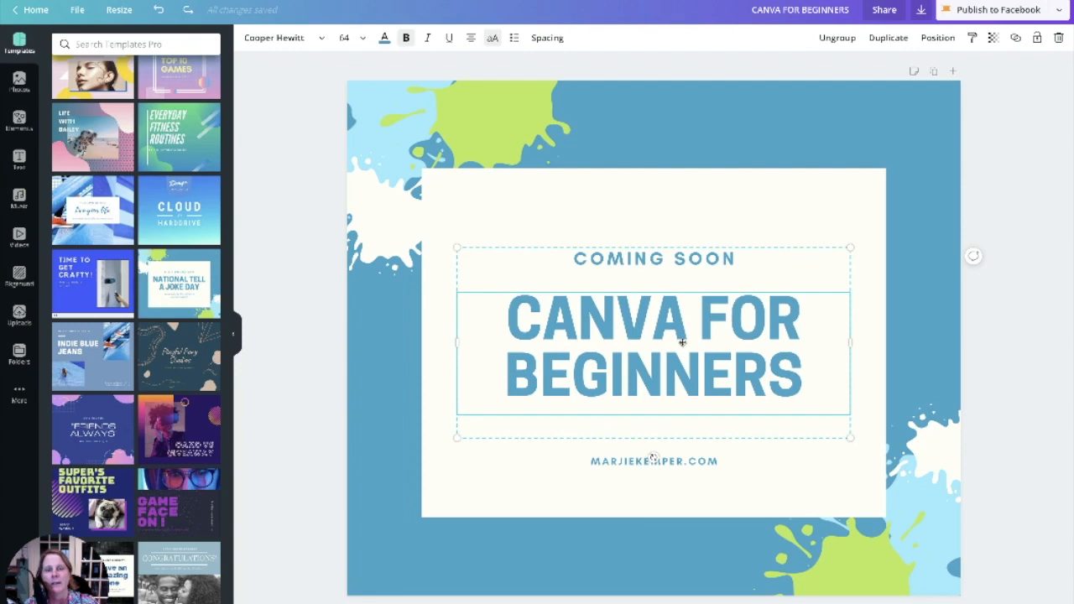
# Delete all the green, light blue and white paint splatters from the corners of the design.
pyautogui.click(471, 107)
pyautogui.press('Delete')
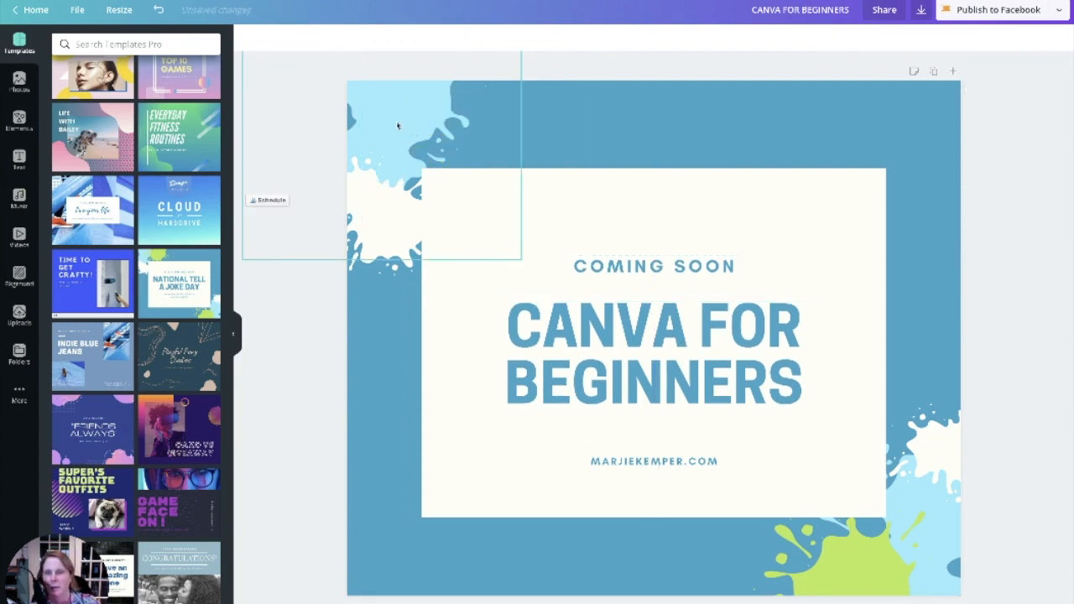
pyautogui.click(398, 125)
pyautogui.press('Delete')
pyautogui.click(374, 218)
pyautogui.press('Delete')
pyautogui.click(851, 571)
pyautogui.press('Delete')
pyautogui.click(890, 544)
pyautogui.press('Delete')
pyautogui.click(928, 454)
pyautogui.press('Delete')
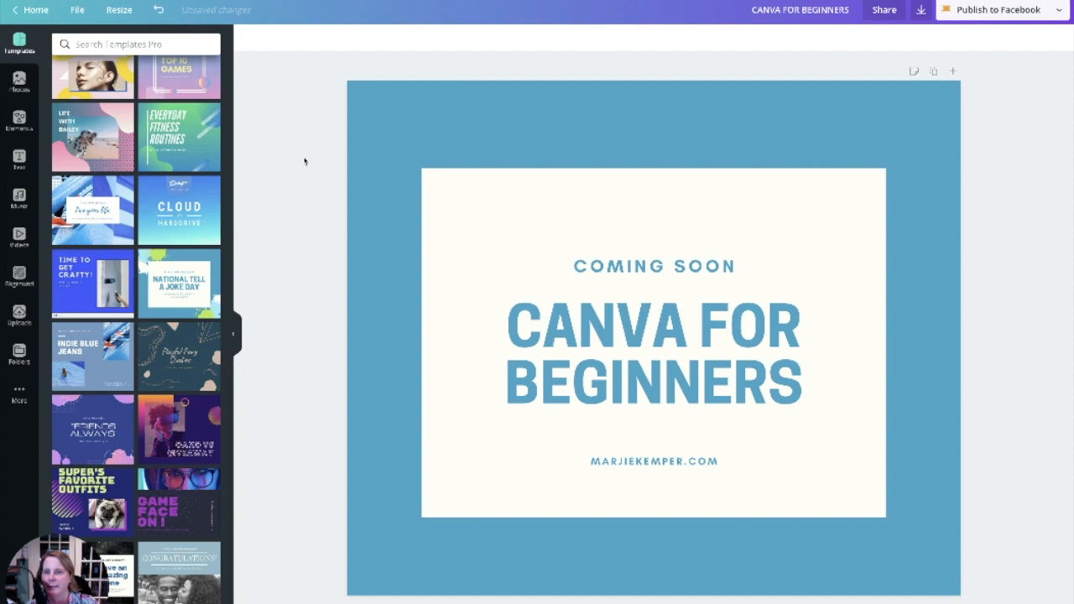
# Add a star from the shapes, shrink it and place it in the upper-left corner of the blue border.
pyautogui.click(19, 120)
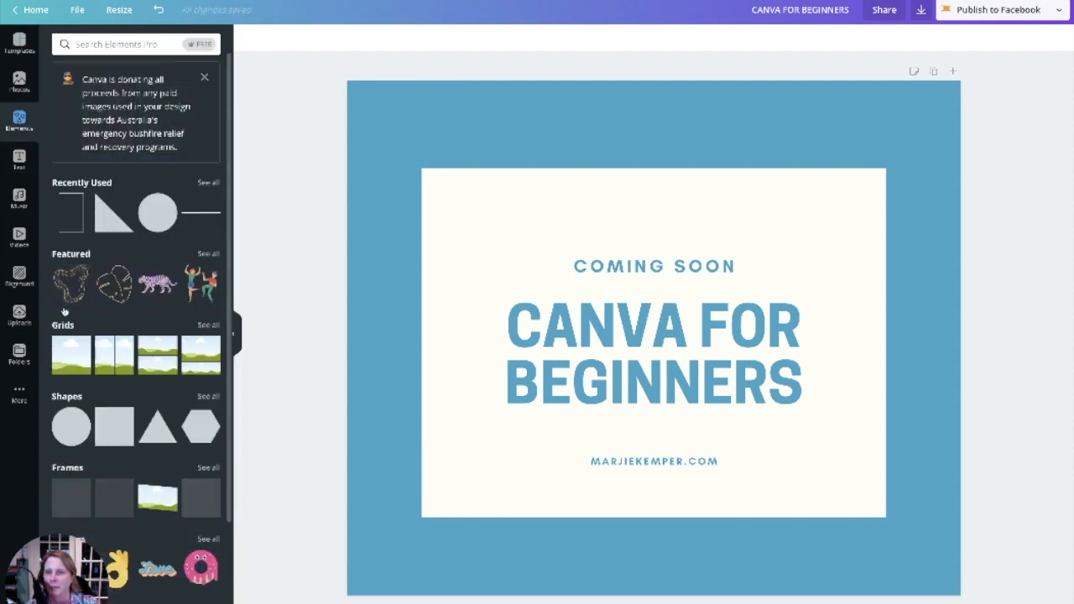
pyautogui.click(67, 397)
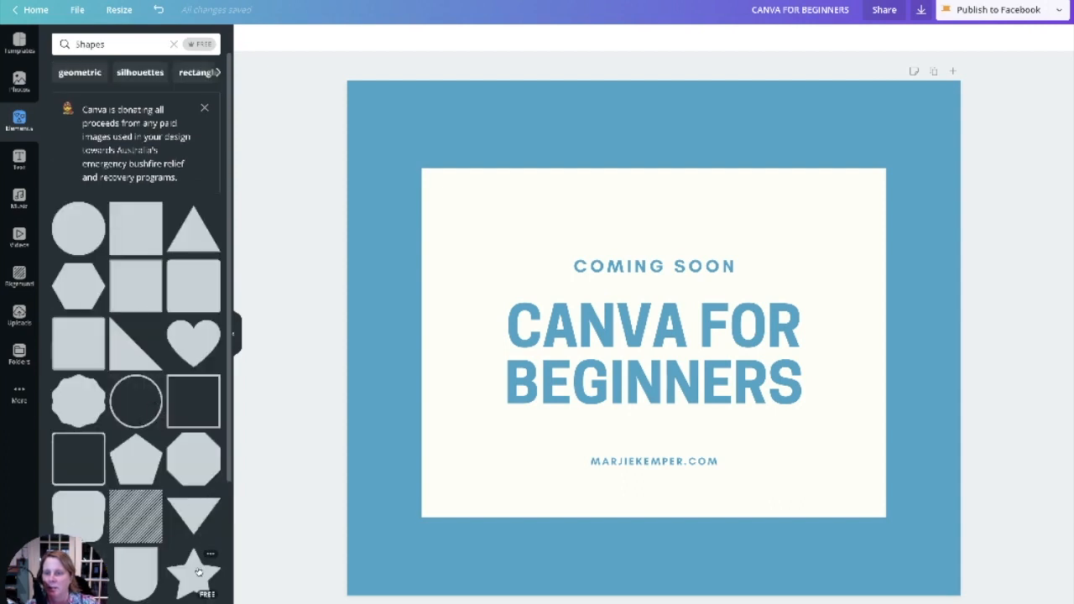
pyautogui.click(201, 571)
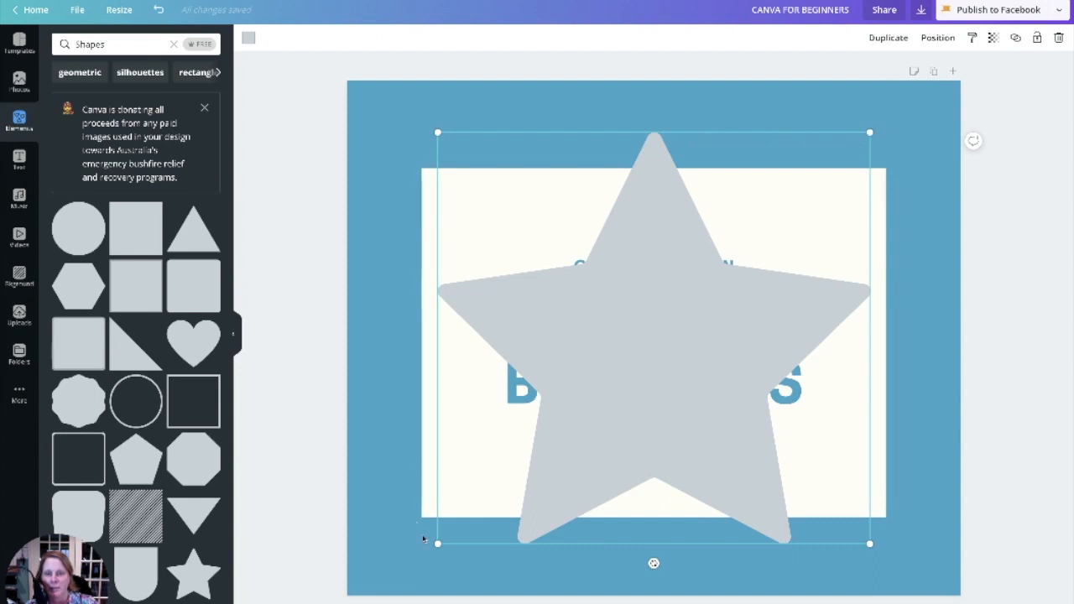
pyautogui.moveTo(867, 542); pyautogui.dragTo(386, 130)
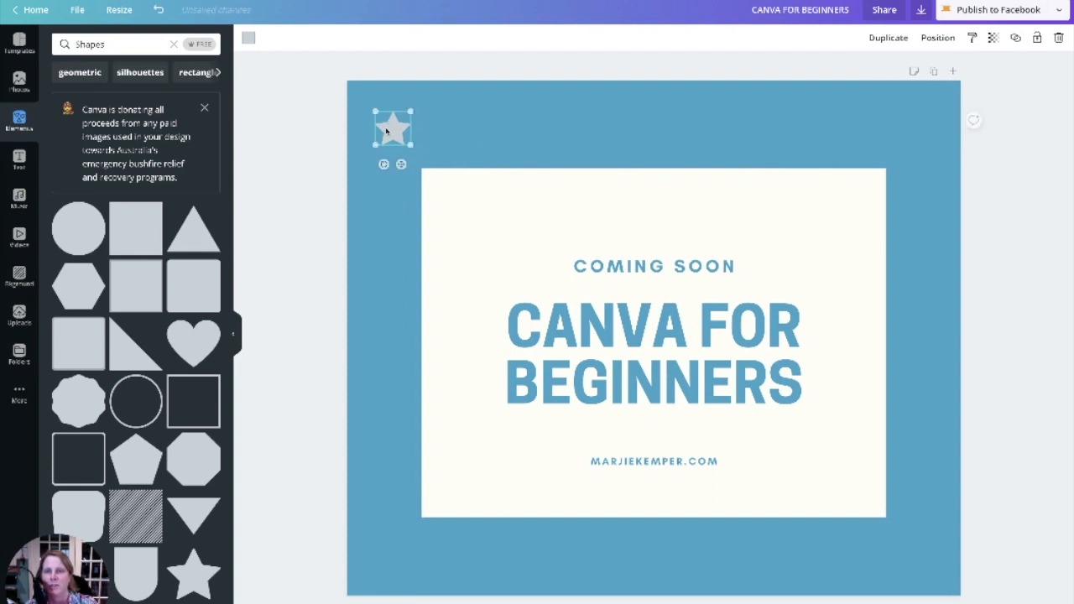
# Colour the star white and make several duplicates of it.
pyautogui.click(248, 41)
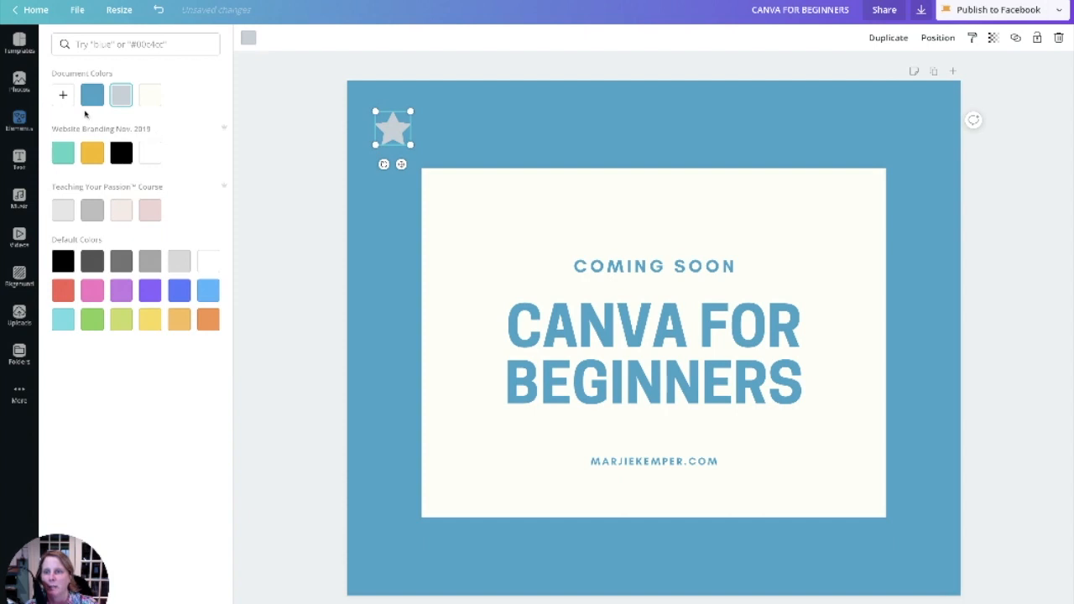
pyautogui.click(149, 152)
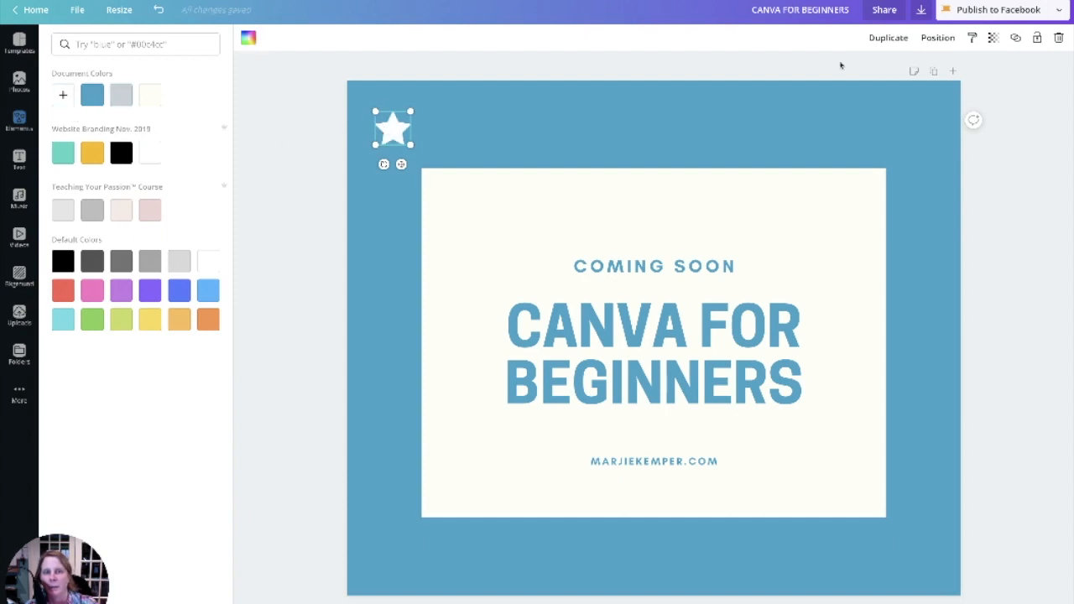
pyautogui.click(889, 38)
pyautogui.click(890, 38)
pyautogui.click(889, 38)
pyautogui.click(889, 38)
pyautogui.click(893, 38)
# Spread the white star duplicates around the blue border, on its top, right, left and bottom sides.
pyautogui.moveTo(519, 244); pyautogui.dragTo(606, 128)
pyautogui.moveTo(424, 168); pyautogui.dragTo(932, 293)
pyautogui.click(406, 144)
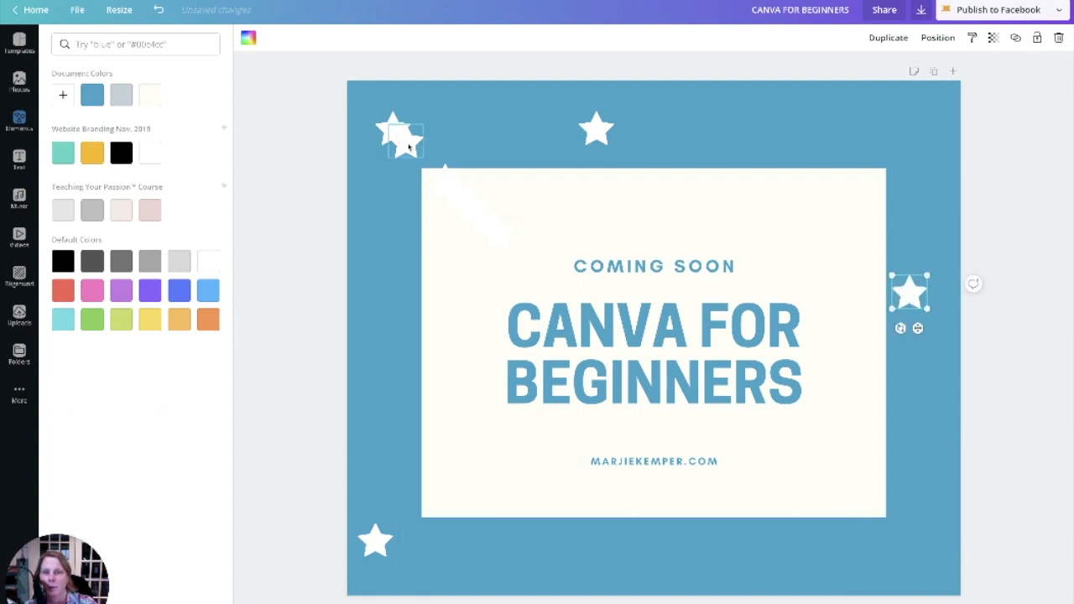
pyautogui.moveTo(408, 159); pyautogui.dragTo(393, 324)
pyautogui.moveTo(442, 182); pyautogui.dragTo(780, 553)
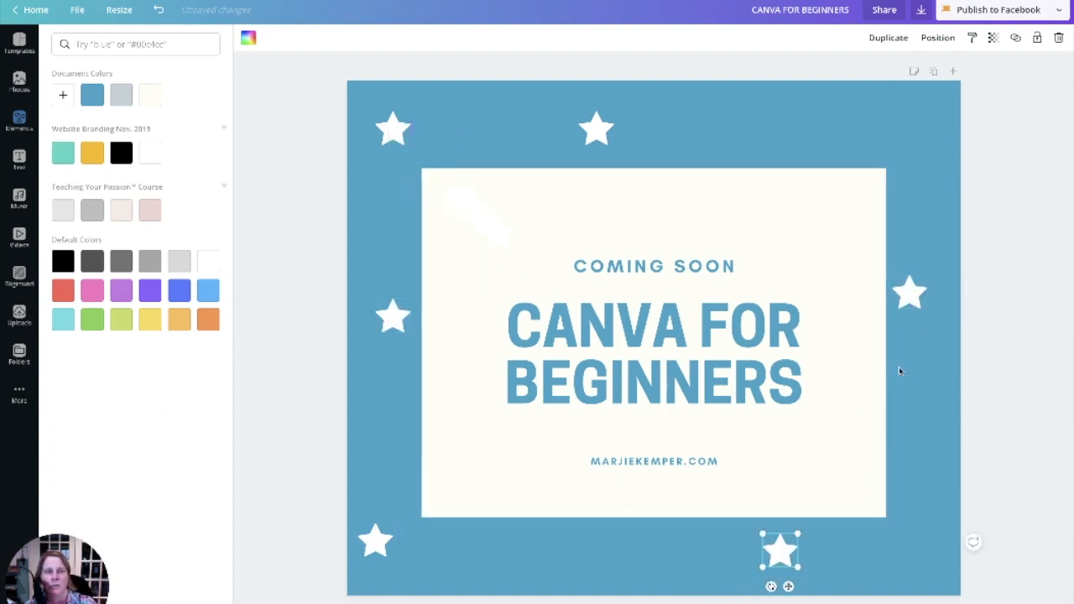
# Duplicate the right border's star, colour the copy in the border's blue and place it in the cream panel's upper-right area.
pyautogui.click(912, 304)
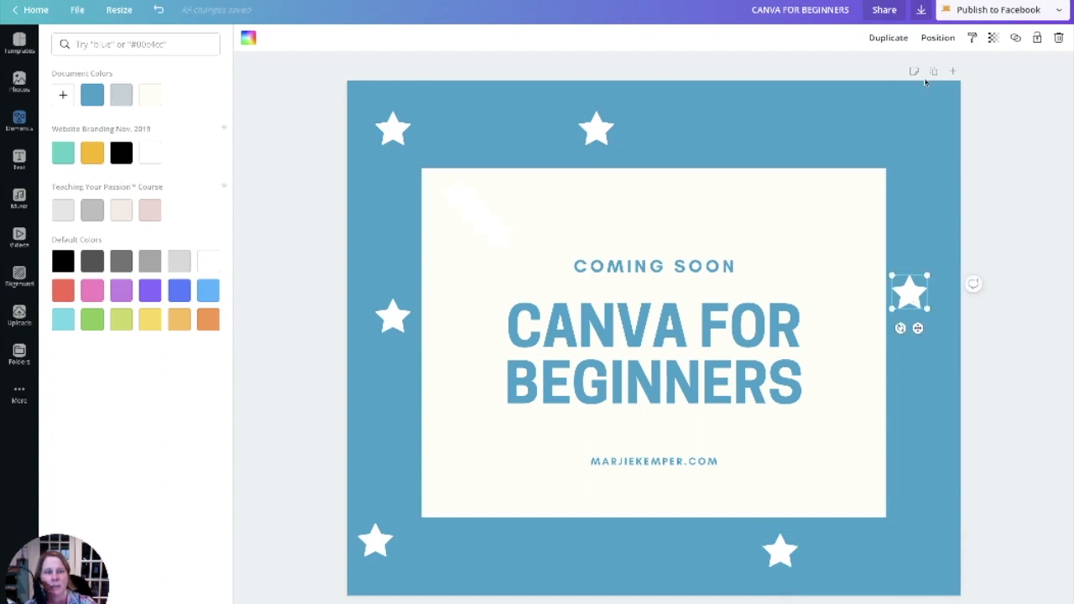
pyautogui.click(887, 37)
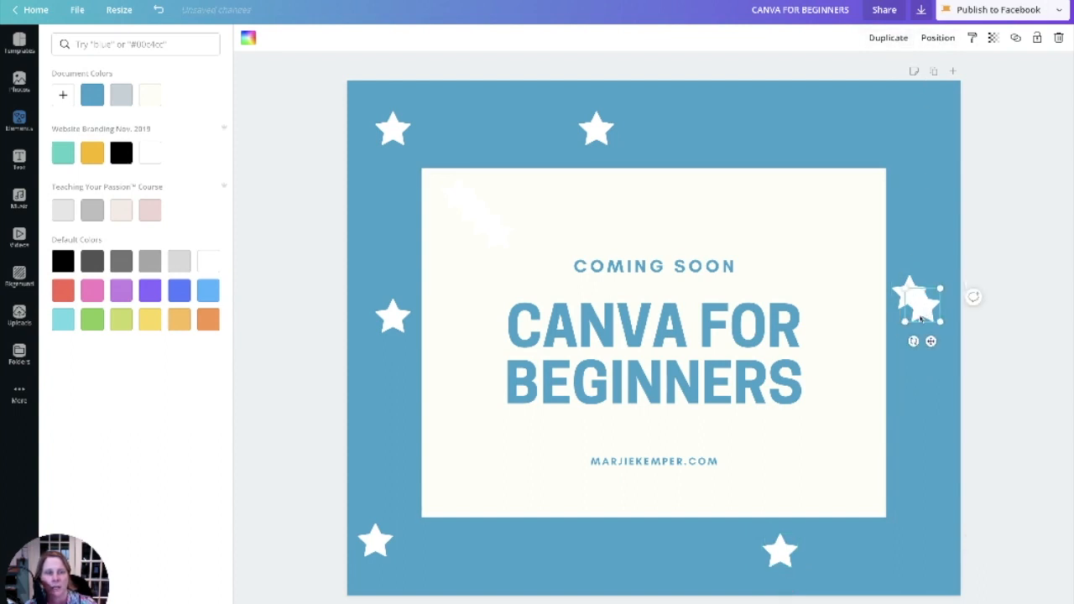
pyautogui.click(248, 38)
pyautogui.click(249, 37)
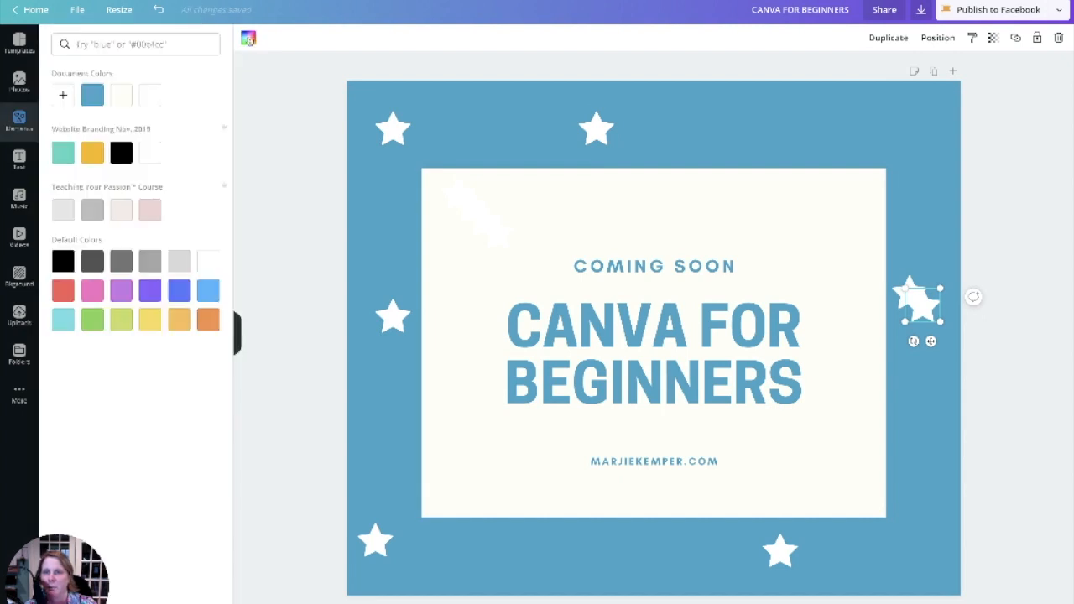
pyautogui.click(92, 94)
pyautogui.moveTo(926, 314); pyautogui.dragTo(769, 218)
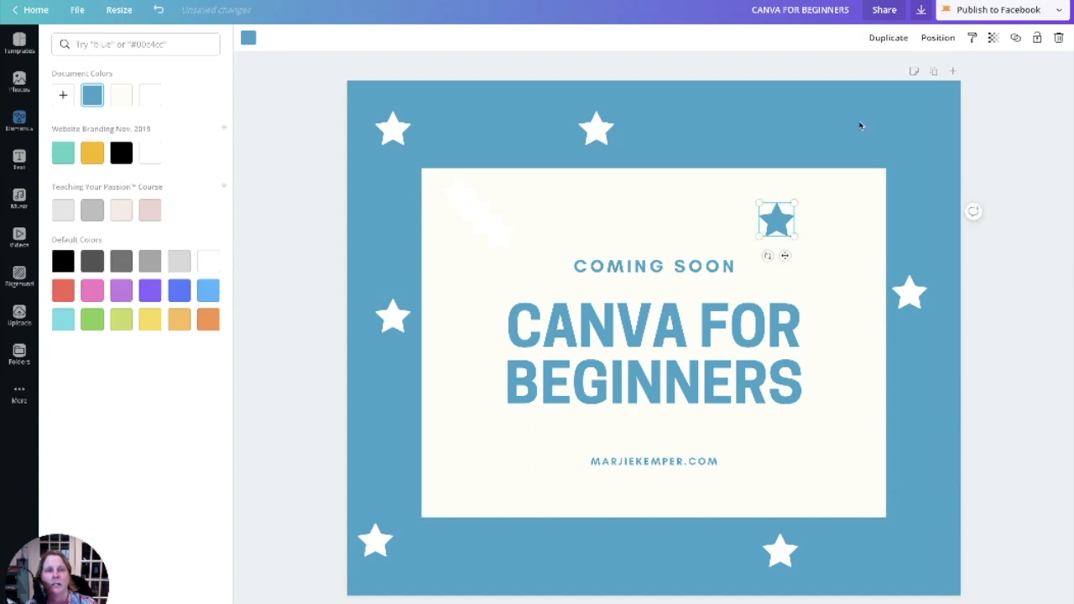
# Duplicate the blue star to the upper left of "COMING SOON" and shift the original slightly further right.
pyautogui.click(894, 39)
pyautogui.moveTo(784, 238); pyautogui.dragTo(469, 265)
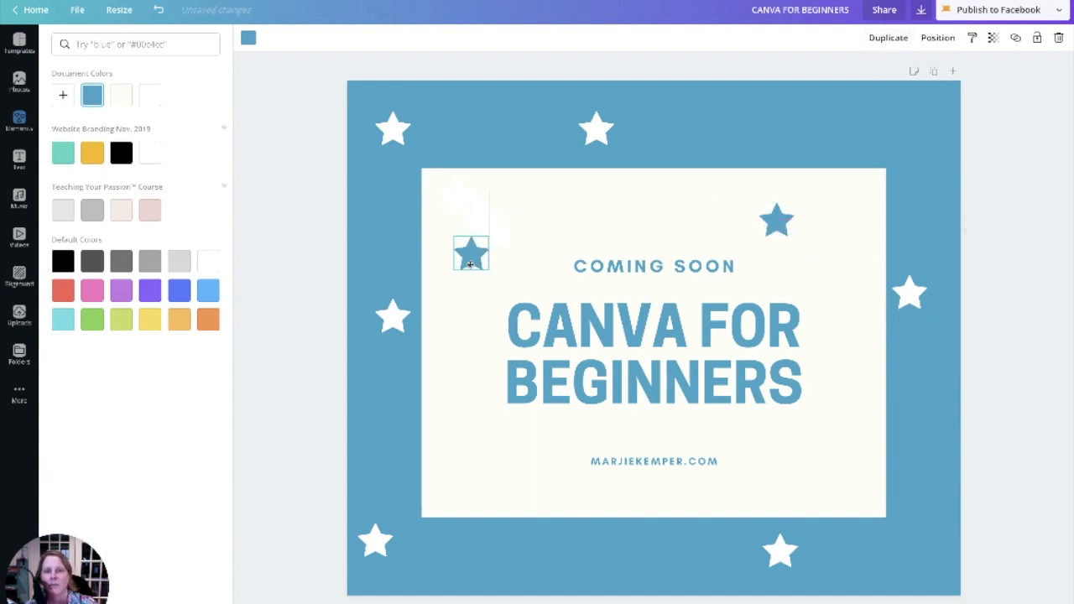
pyautogui.moveTo(786, 220); pyautogui.dragTo(808, 215)
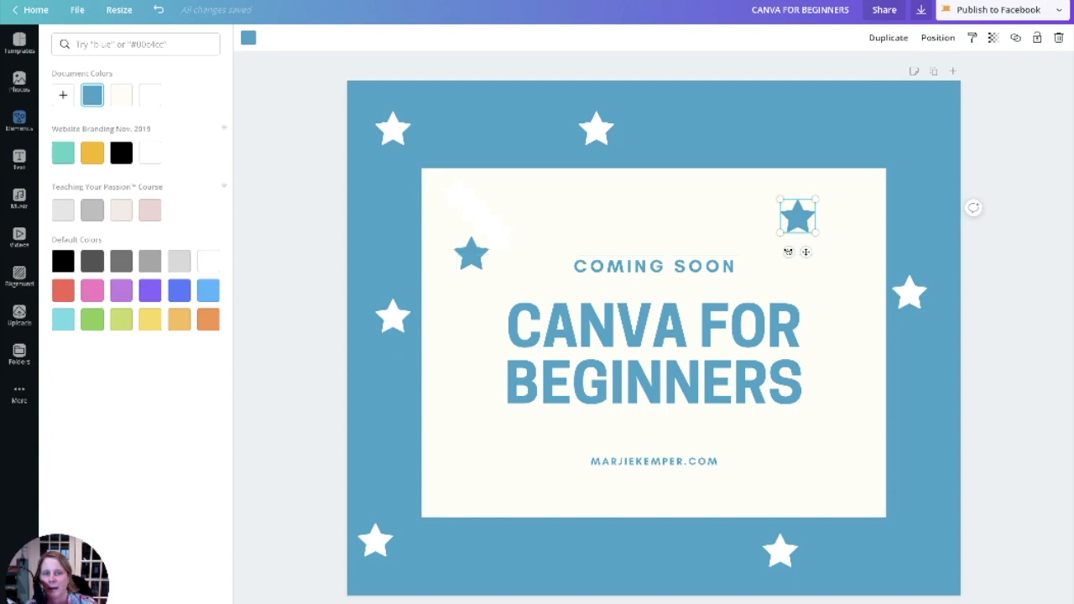
# Tilt the cream panel's upper-right blue star and the white stars on the top and left borders.
pyautogui.moveTo(791, 250); pyautogui.dragTo(819, 245)
pyautogui.click(596, 137)
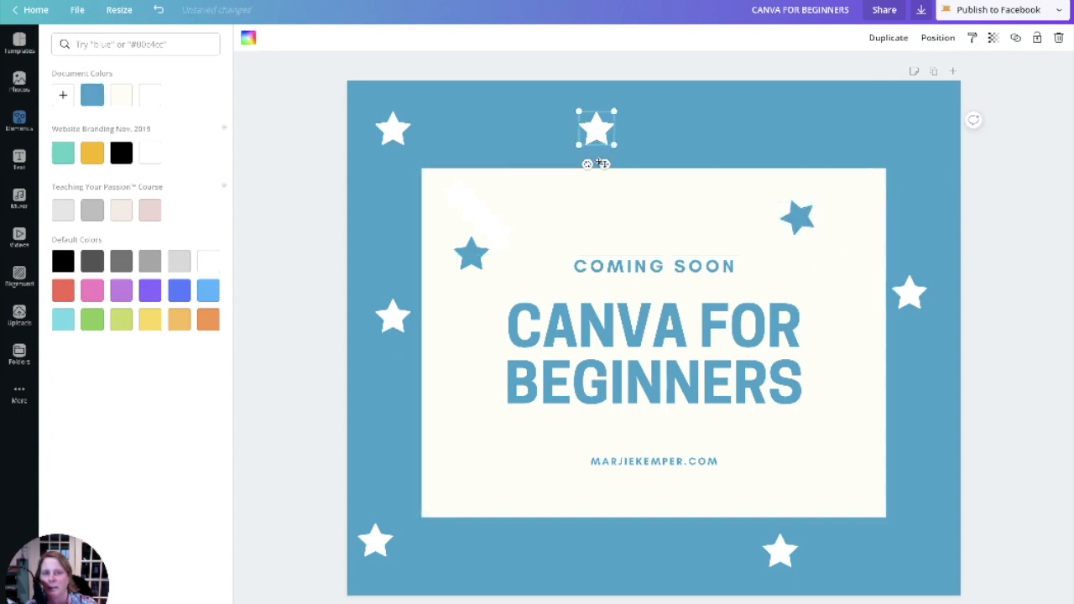
pyautogui.moveTo(587, 164); pyautogui.dragTo(597, 167)
pyautogui.click(392, 317)
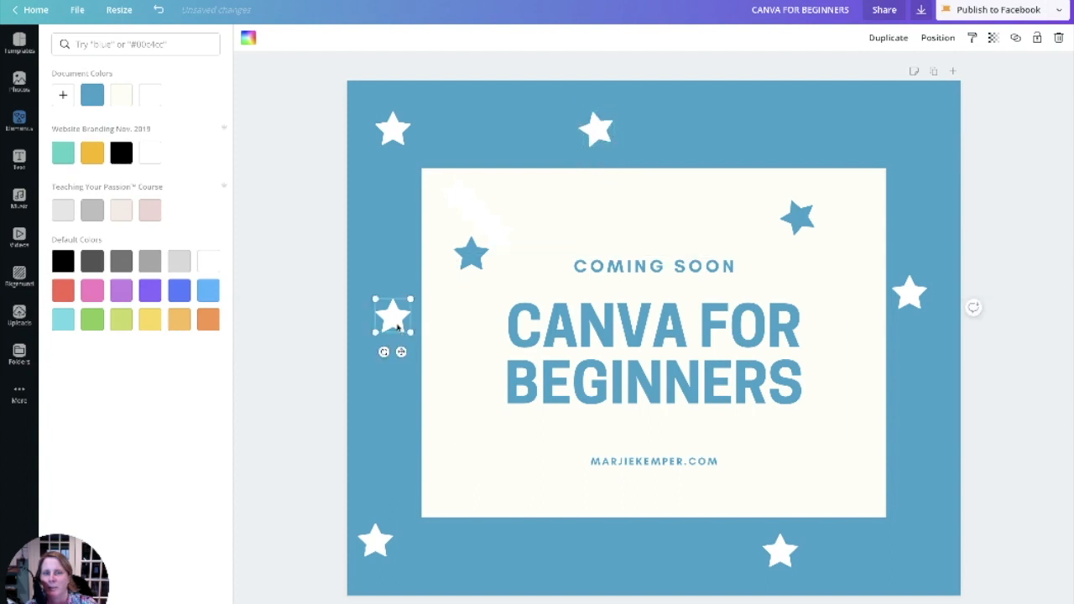
pyautogui.moveTo(386, 351); pyautogui.dragTo(376, 350)
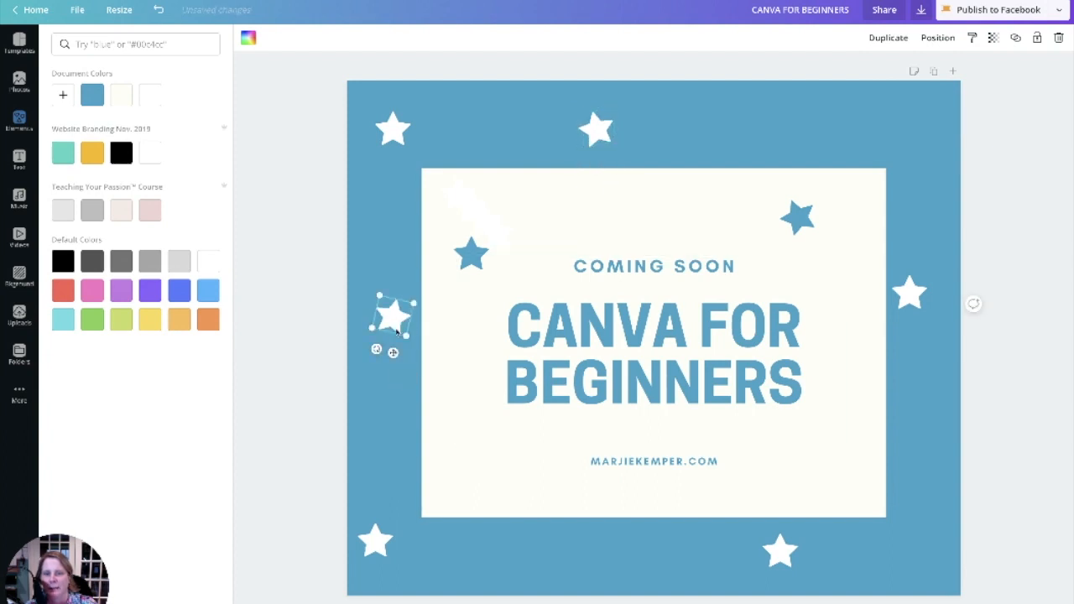
# Even out the border stars: centre the top one, lower the left one slightly and move the lower-left corner star along the bottom border.
pyautogui.moveTo(597, 132); pyautogui.dragTo(701, 128)
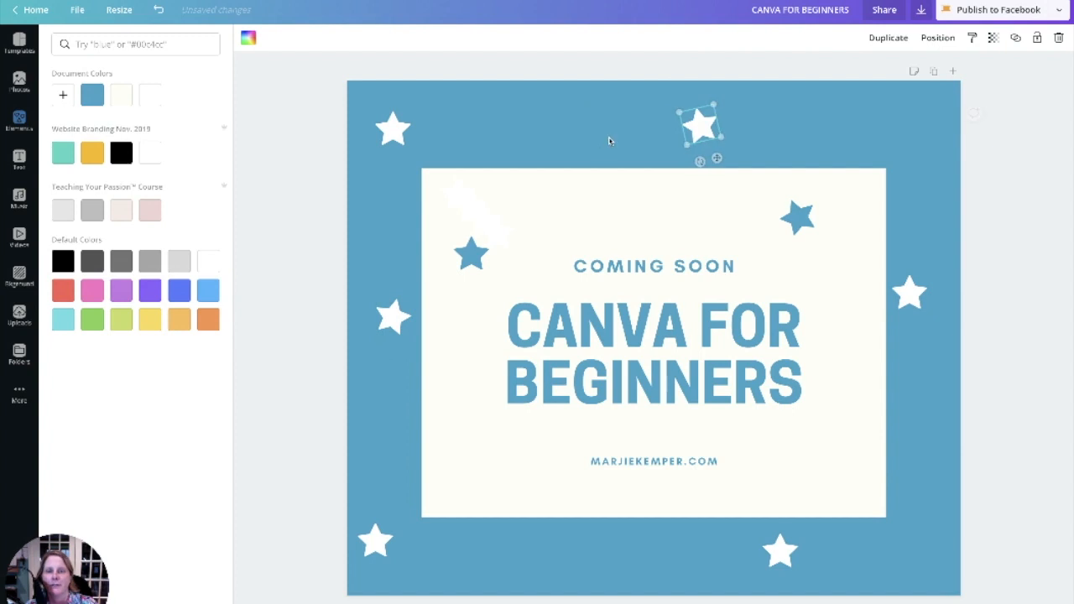
pyautogui.moveTo(374, 543); pyautogui.dragTo(496, 554)
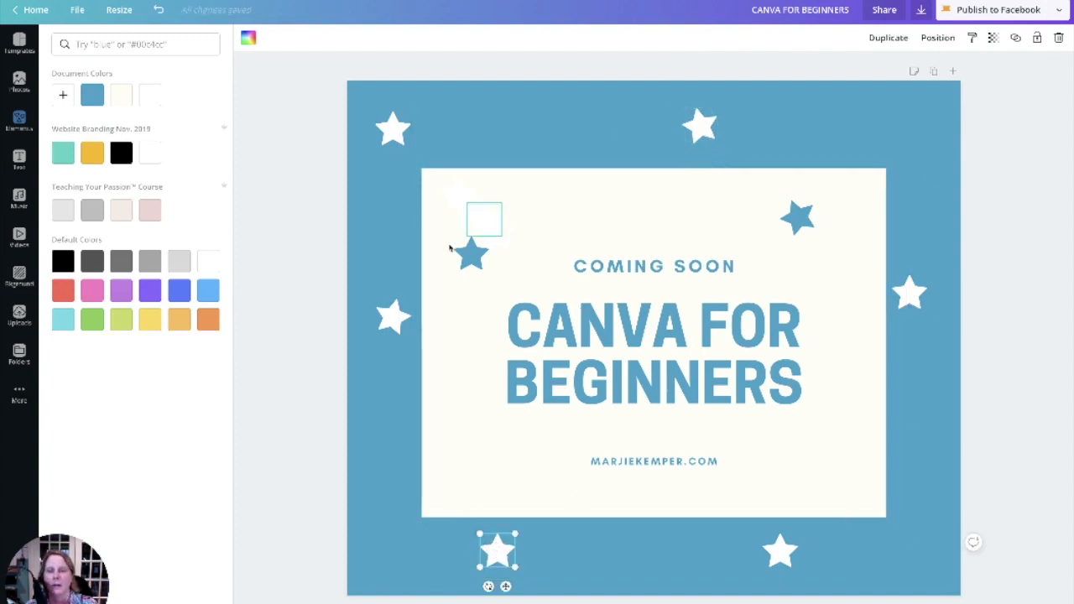
pyautogui.moveTo(395, 319); pyautogui.dragTo(391, 331)
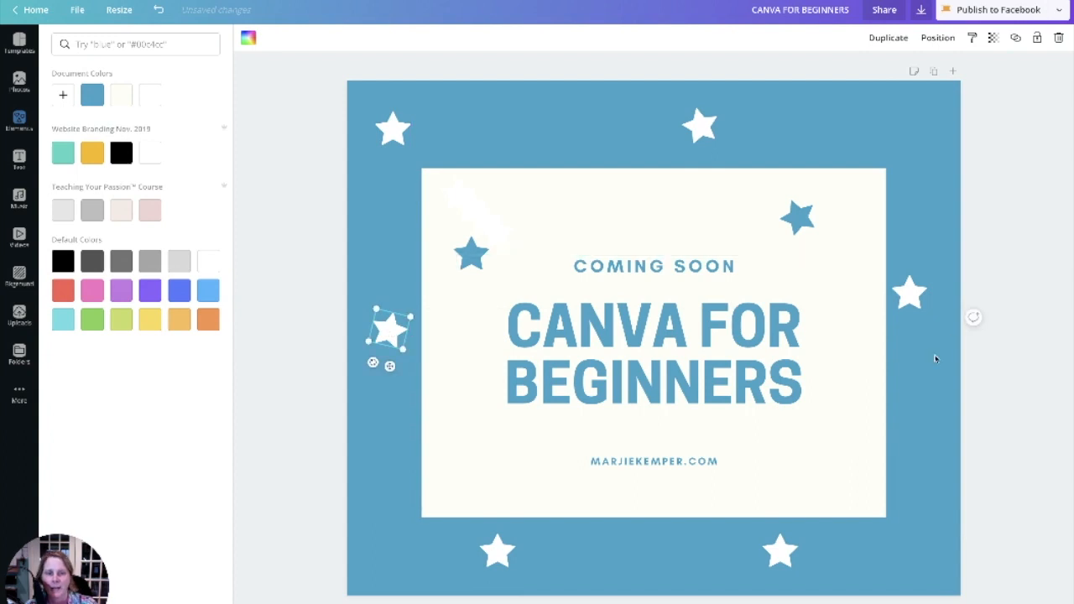
pyautogui.press('Escape')
pyautogui.click(703, 125)
pyautogui.moveTo(705, 122); pyautogui.dragTo(653, 124)
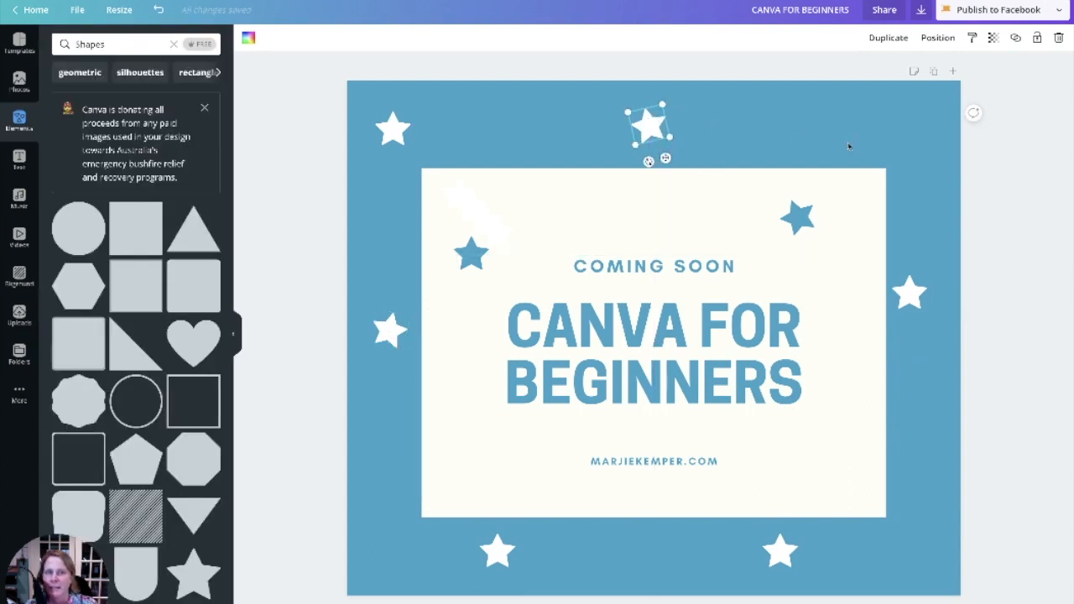